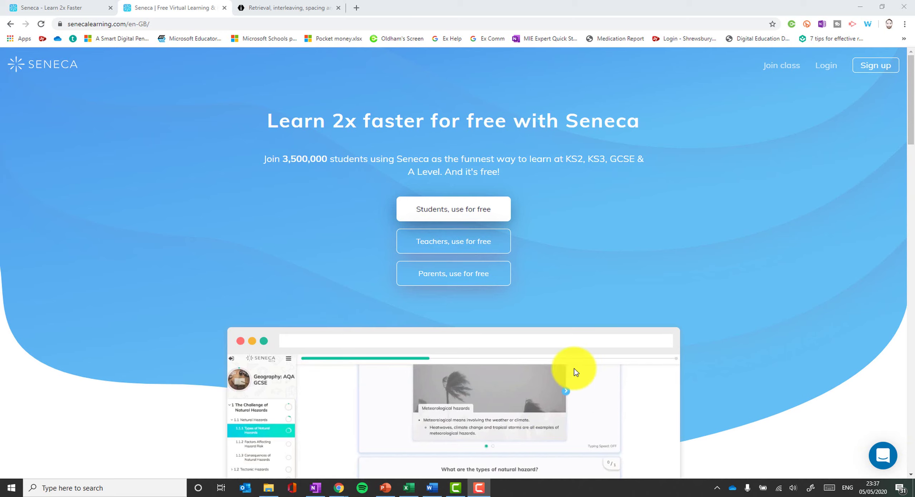
Review the homepage's exam score comparison and open the article on retrieval, interleaving, spacing and visual cues
scroll(304, 223, down, 10)
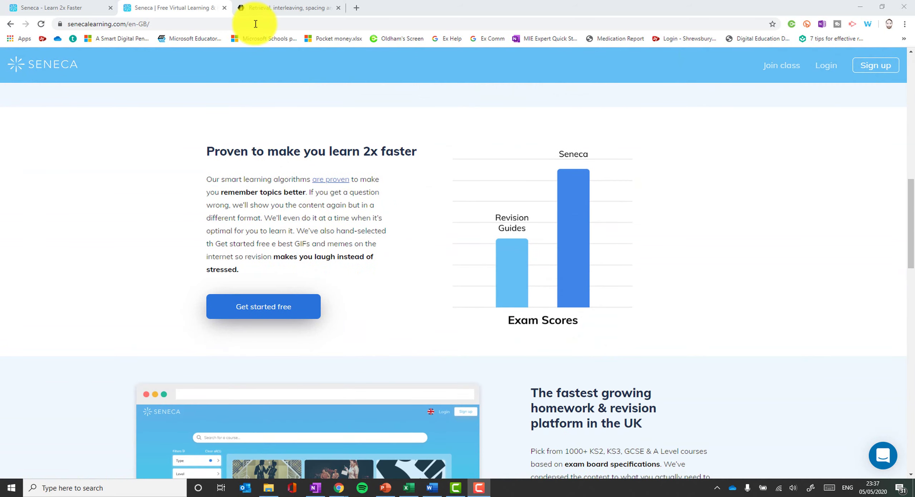
click(270, 7)
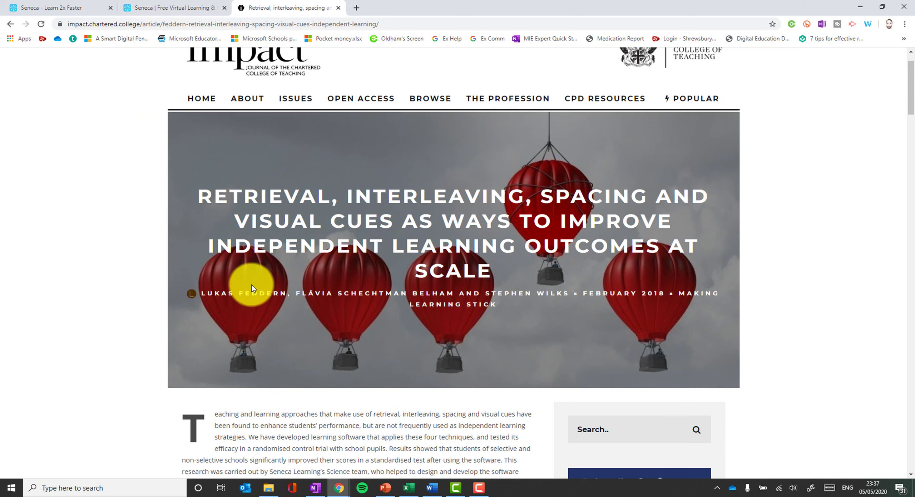
Return to the Seneca homepage and examine the lists of A Level, GCSE, KS3 and KS2 courses
click(160, 7)
scroll(350, 225, down, 5)
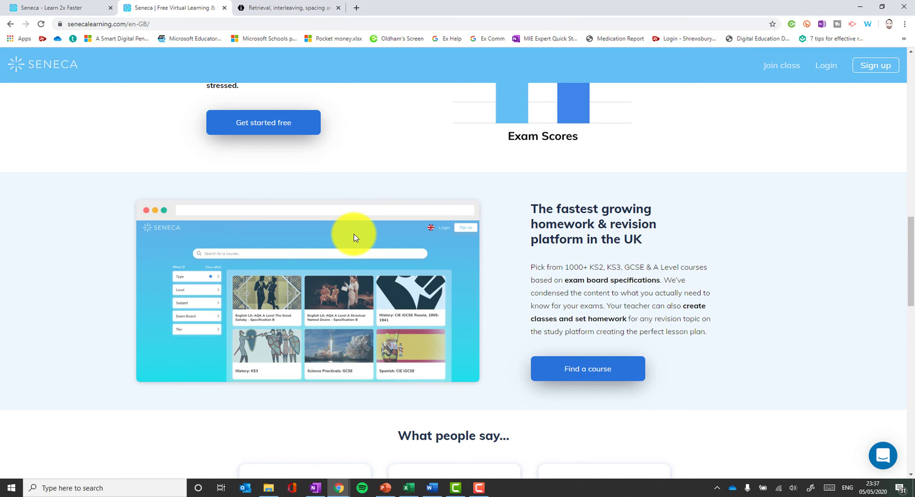
scroll(354, 235, down, 13)
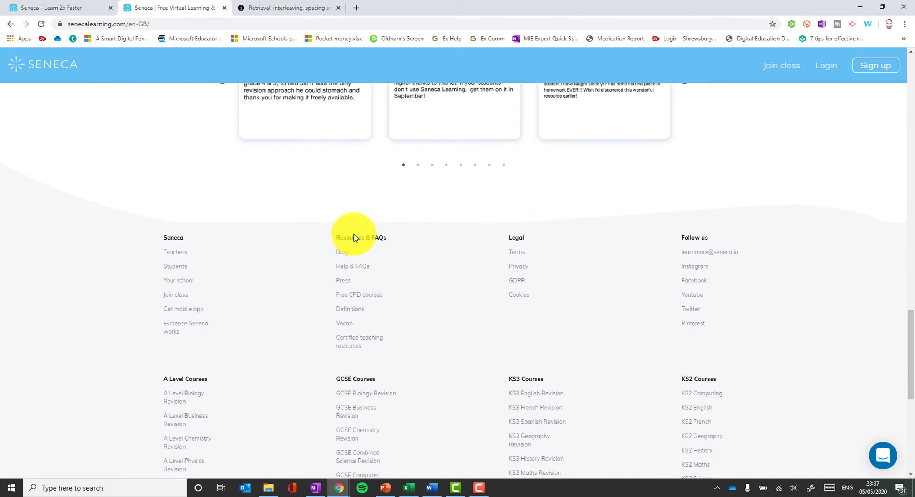
scroll(354, 235, up, 11)
scroll(354, 235, down, 9)
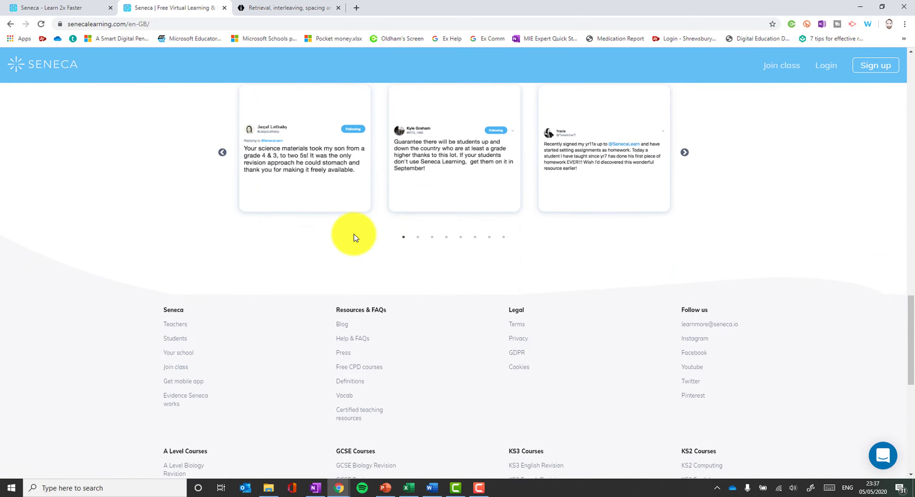
scroll(354, 233, down, 3)
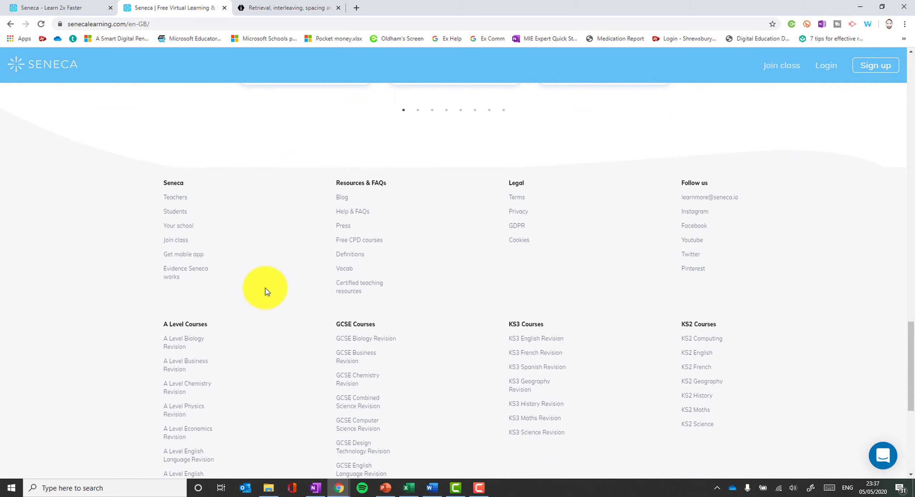
scroll(313, 323, down, 4)
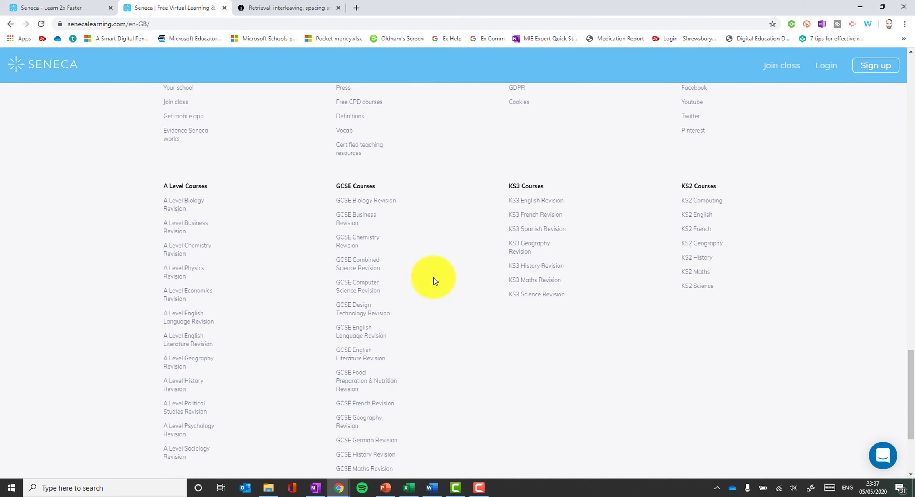
scroll(331, 266, down, 4)
scroll(331, 233, up, 3)
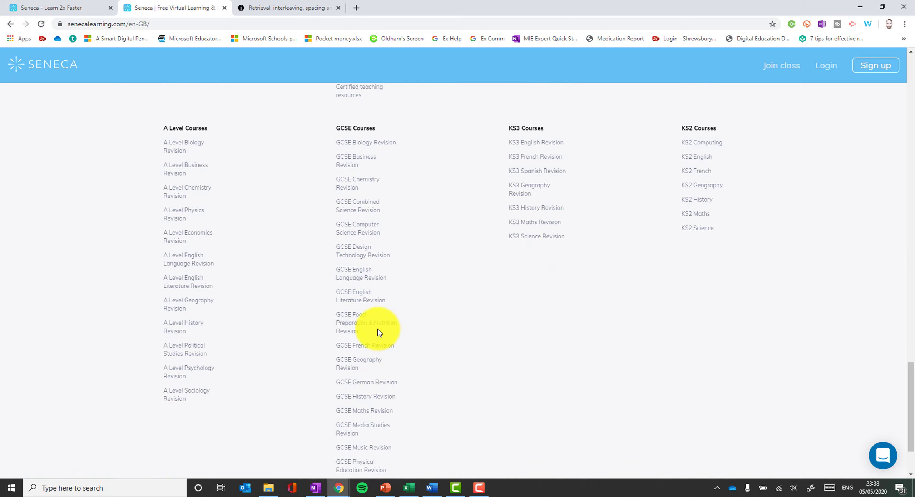
key(Home)
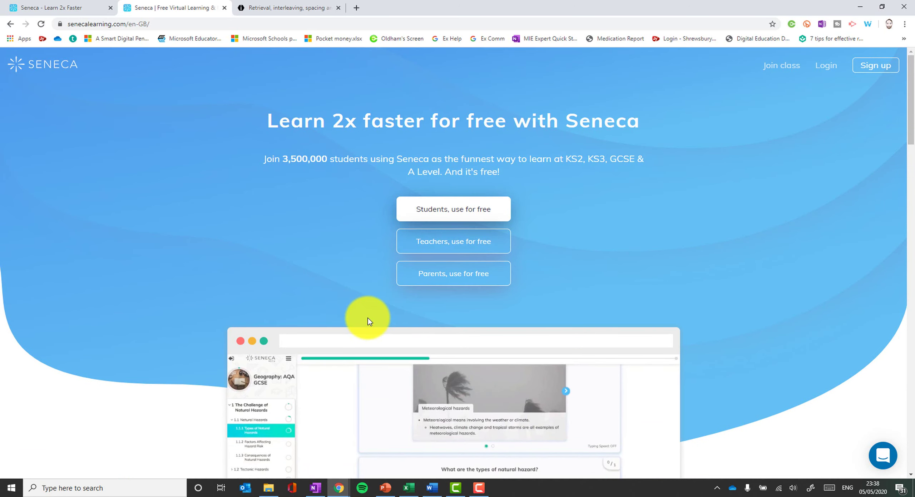
Switch to the teacher platform and look over the existing classes and the teaching tips
click(81, 8)
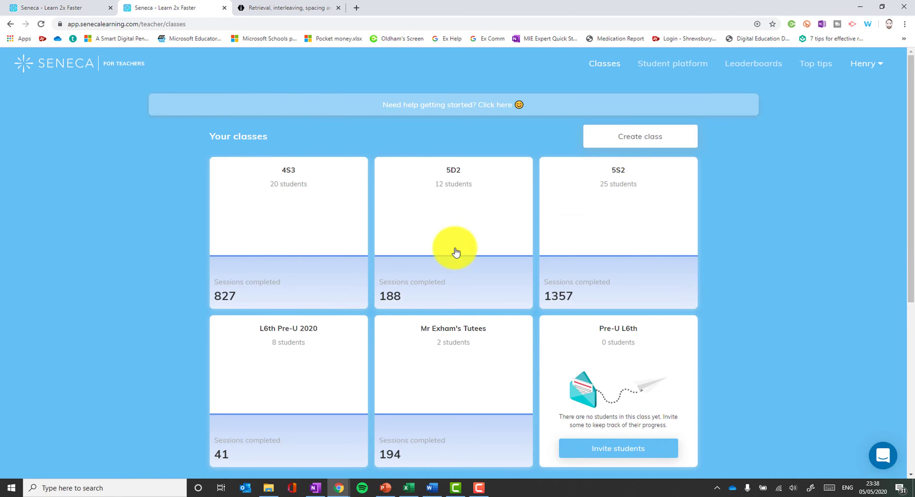
scroll(501, 276, down, 8)
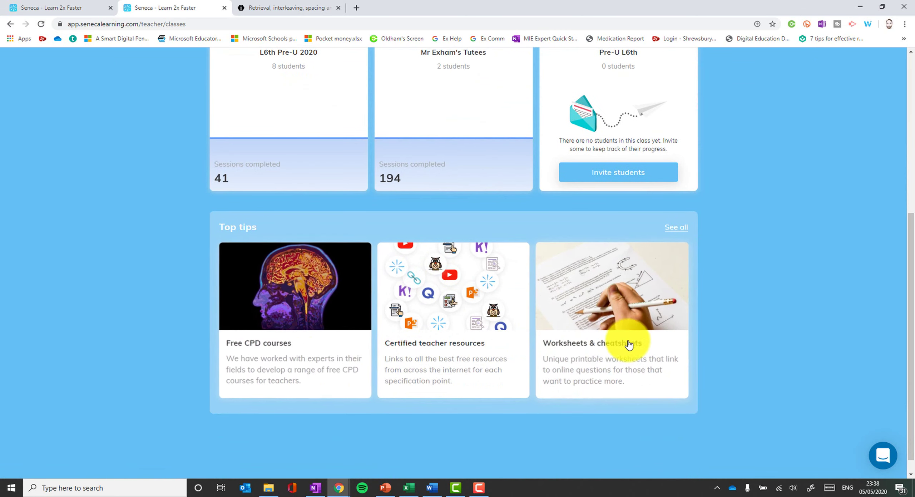
scroll(514, 306, up, 8)
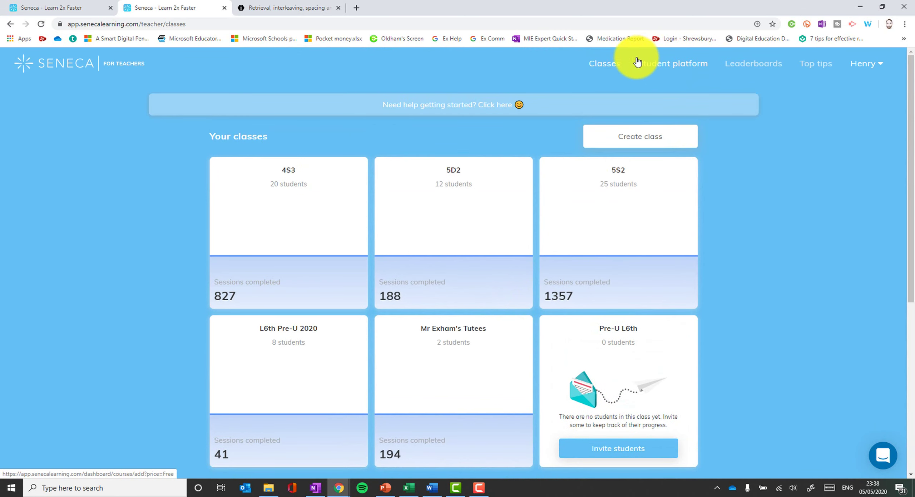
Open the student platform's course catalogue and filter the free courses by subject Biology and age group GCSE
click(674, 62)
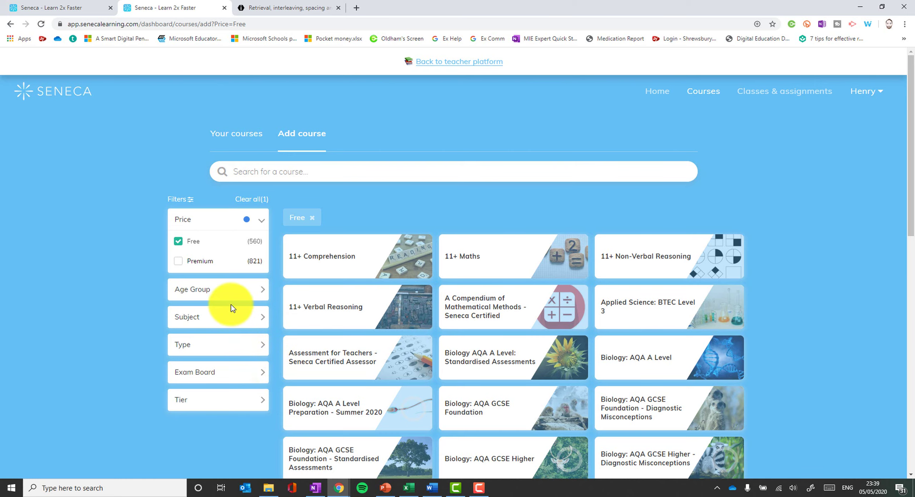
click(232, 317)
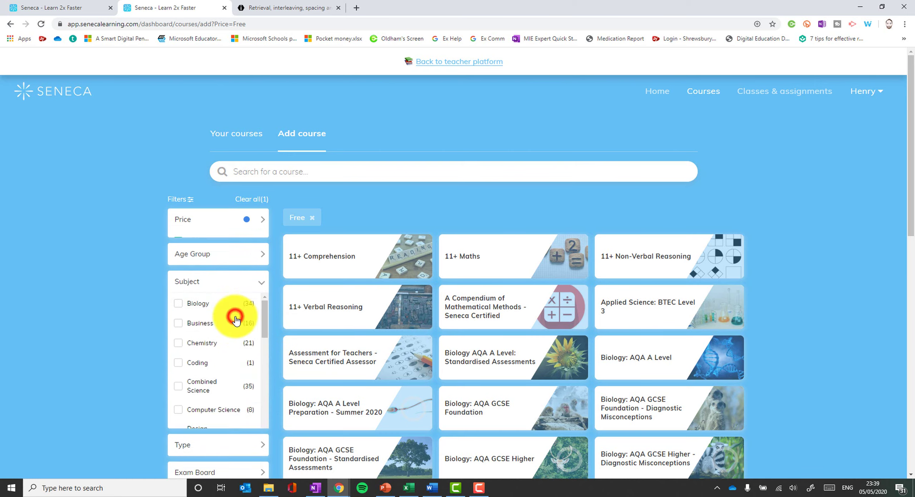
click(179, 297)
scroll(214, 232, down, 2)
click(249, 150)
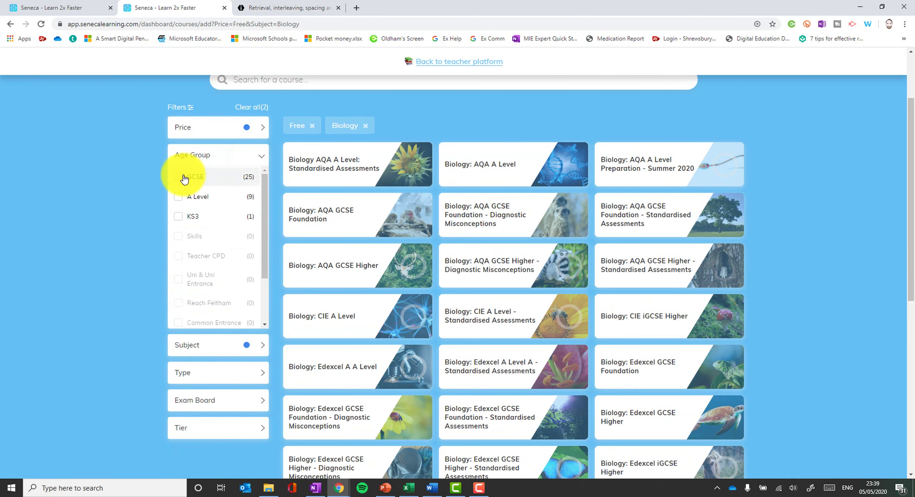
click(179, 177)
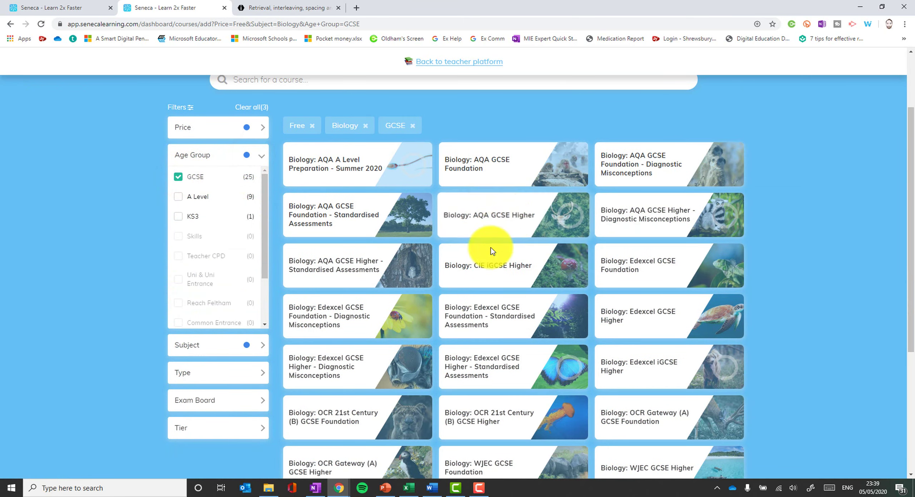
Look through the filtered GCSE Biology courses and temporarily include the Premium ones for comparison
scroll(410, 249, down, 6)
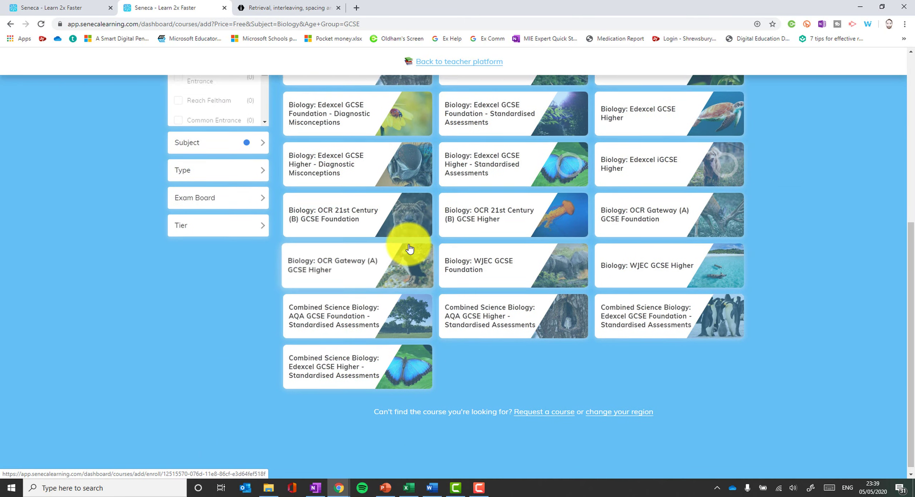
scroll(409, 248, up, 3)
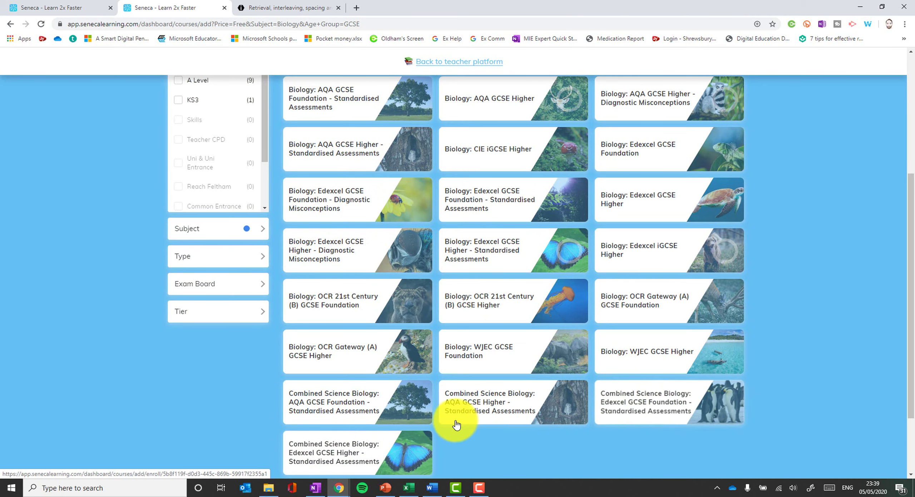
scroll(451, 422, up, 5)
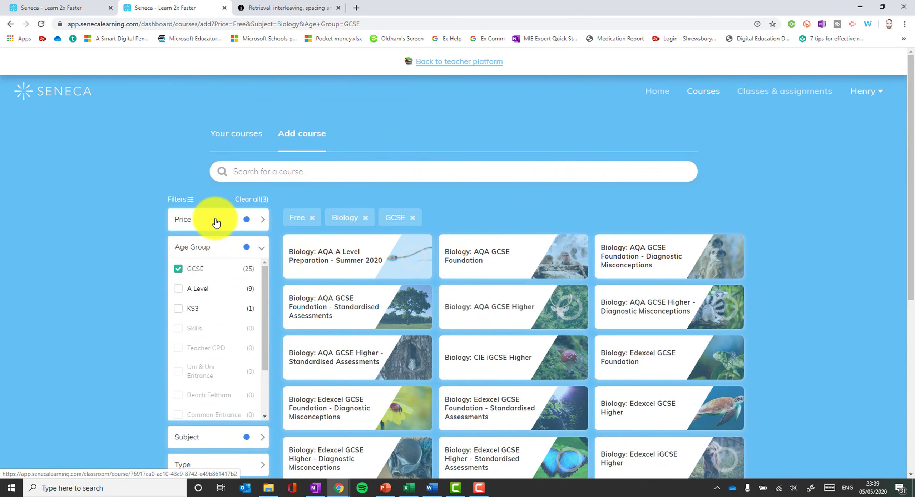
click(234, 222)
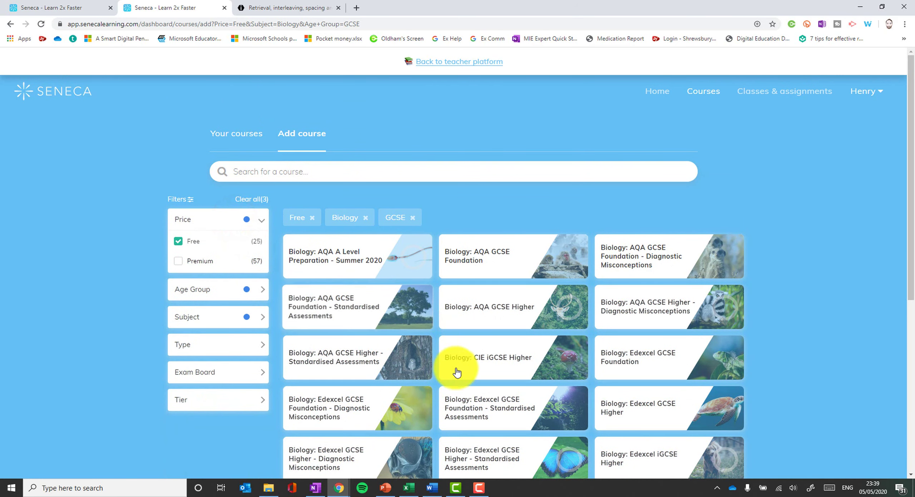
click(180, 262)
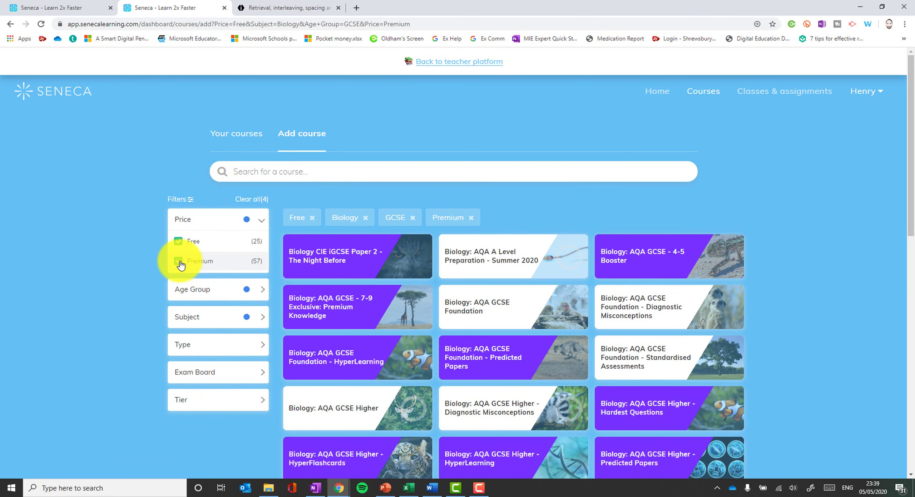
click(179, 262)
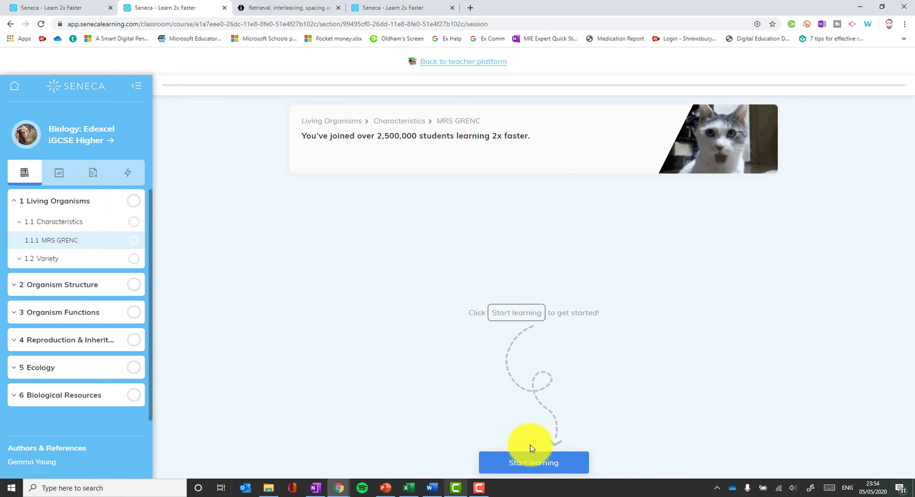
Start the MRS GRENC session of the Edexcel iGCSE Higher Biology course and go through its slides up to Nutrition
click(539, 462)
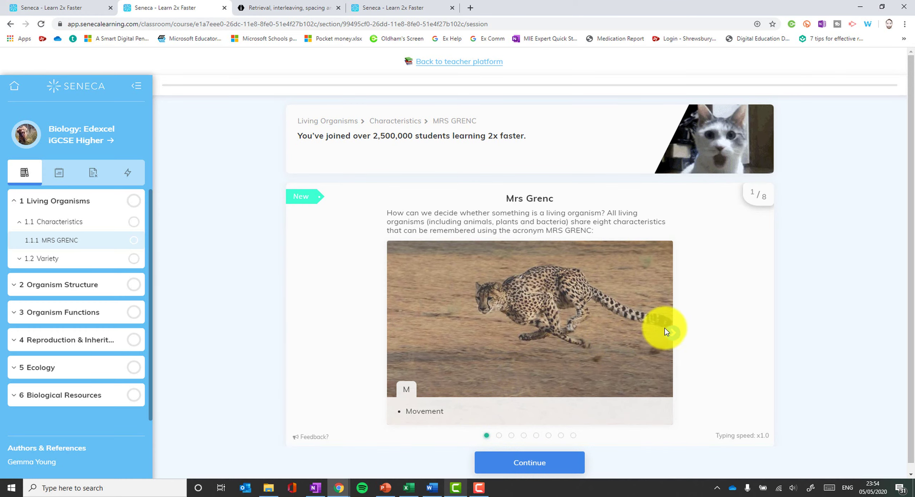
click(672, 332)
click(673, 332)
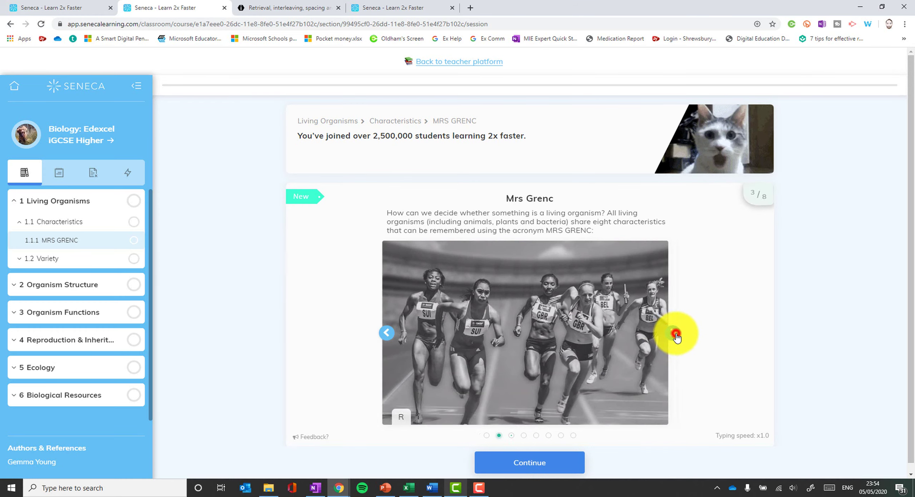
click(673, 333)
click(673, 332)
click(673, 332)
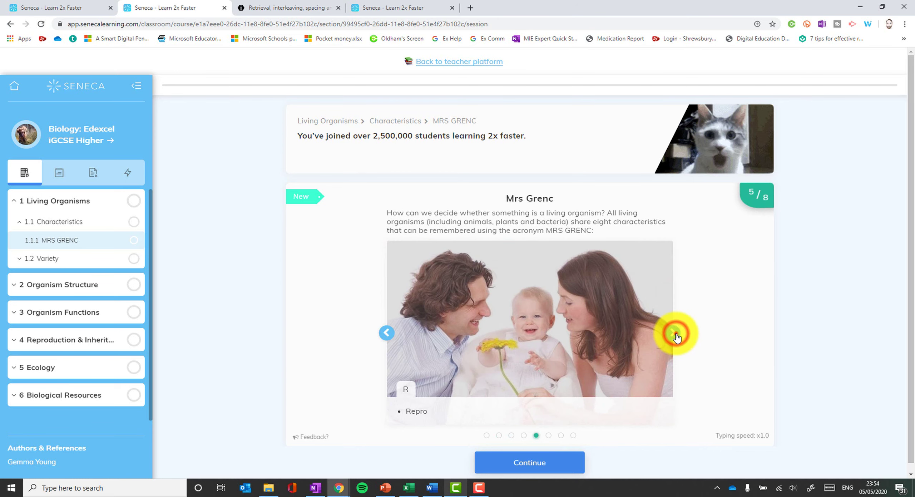
click(673, 333)
click(673, 332)
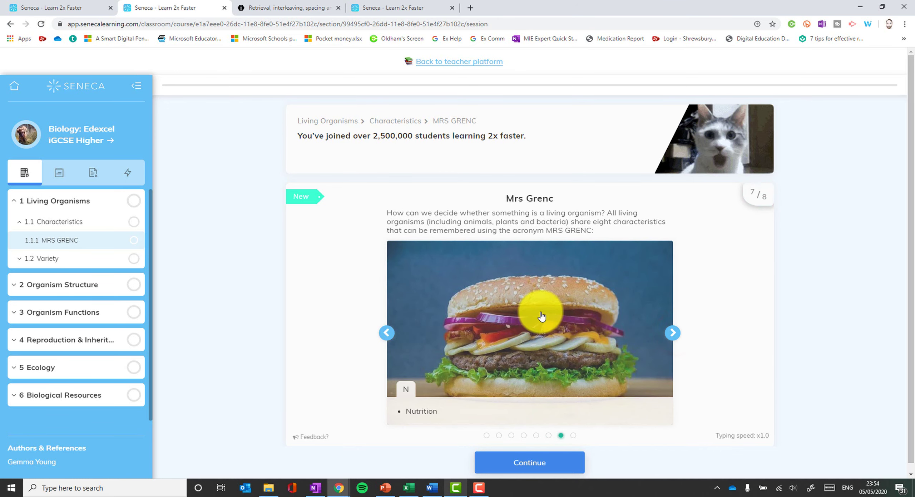
scroll(537, 312, down, 1)
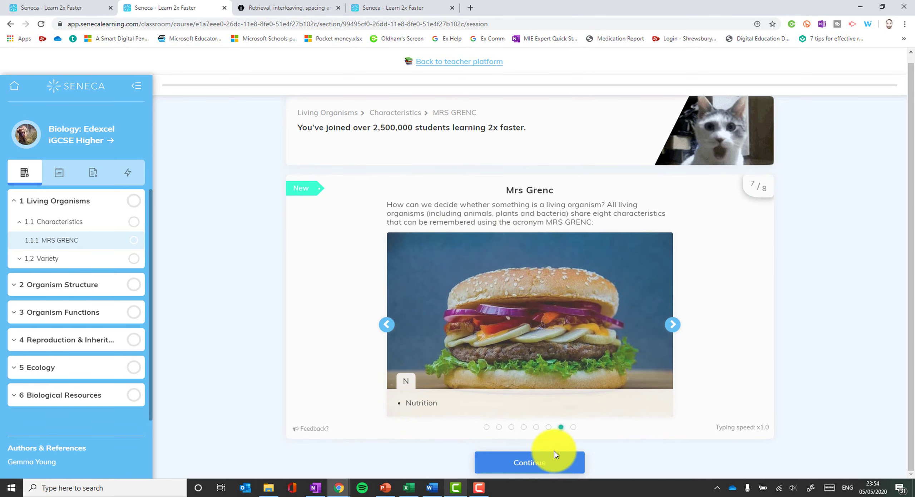
Answer the two MRS GRENC questions with "eight" and "Movement", and advance through the Movement, Respiration and Sensitivity slides
click(541, 459)
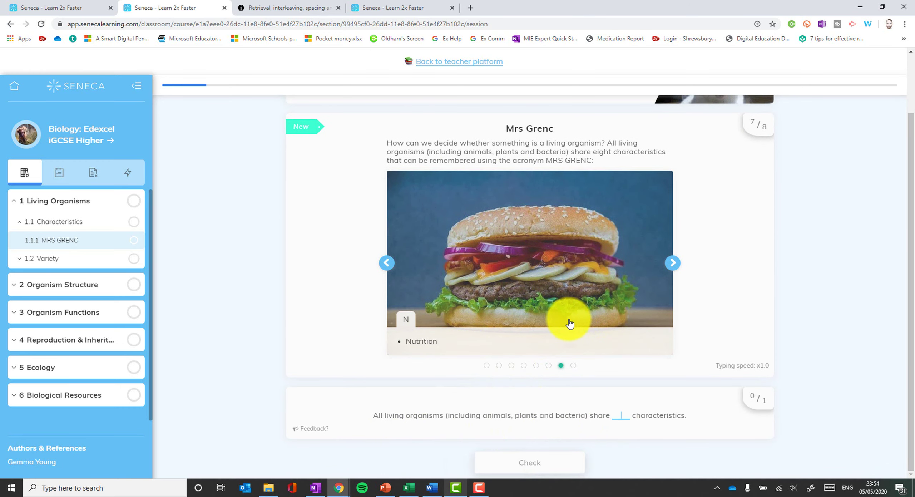
text(eight)
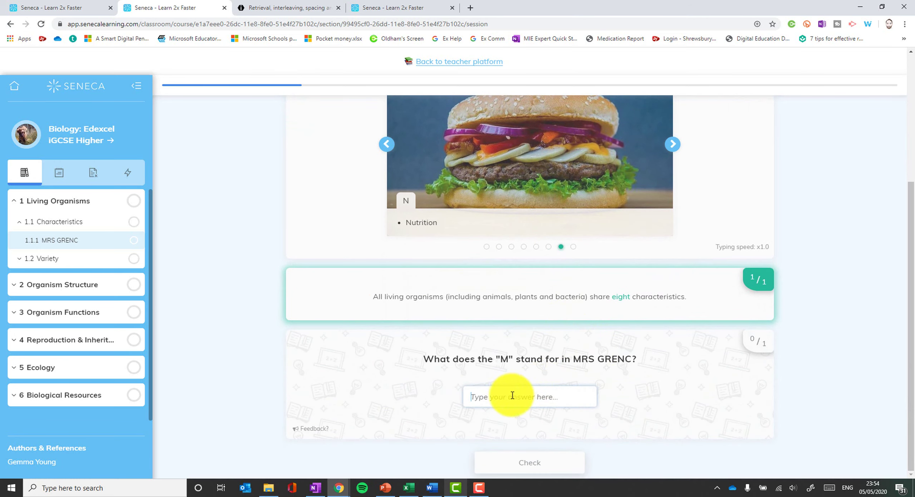
text(Mo)
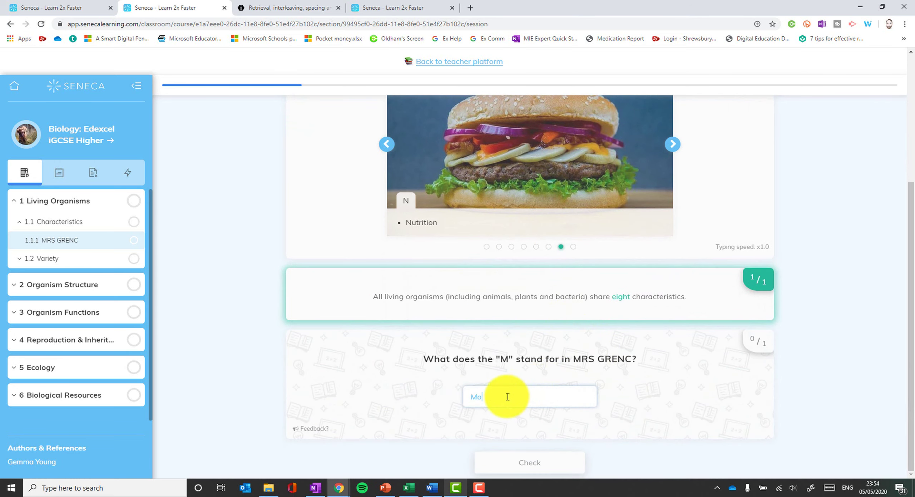
text(vement)
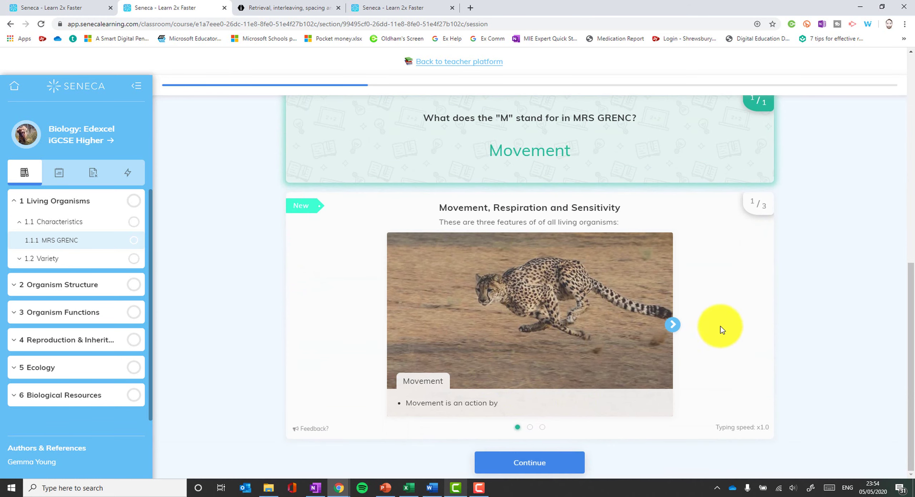
click(678, 326)
click(678, 326)
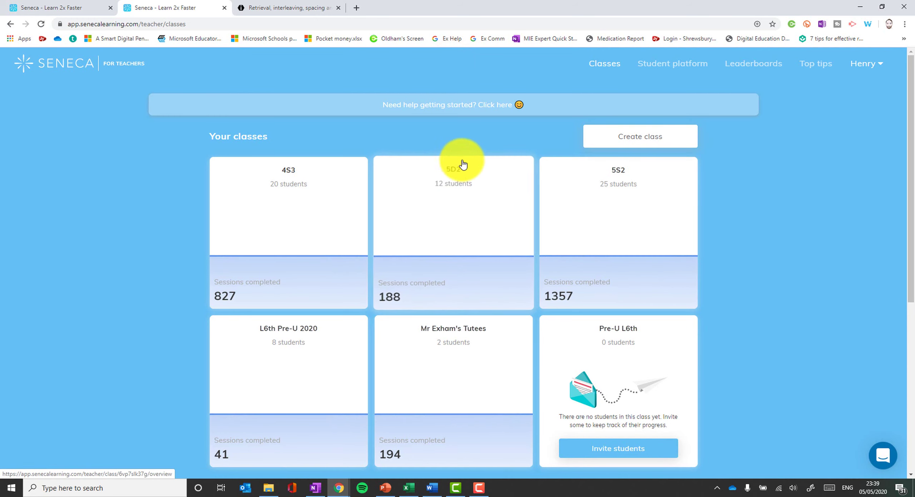
Create a new class named Year 10 Biology on the teacher platform
click(637, 140)
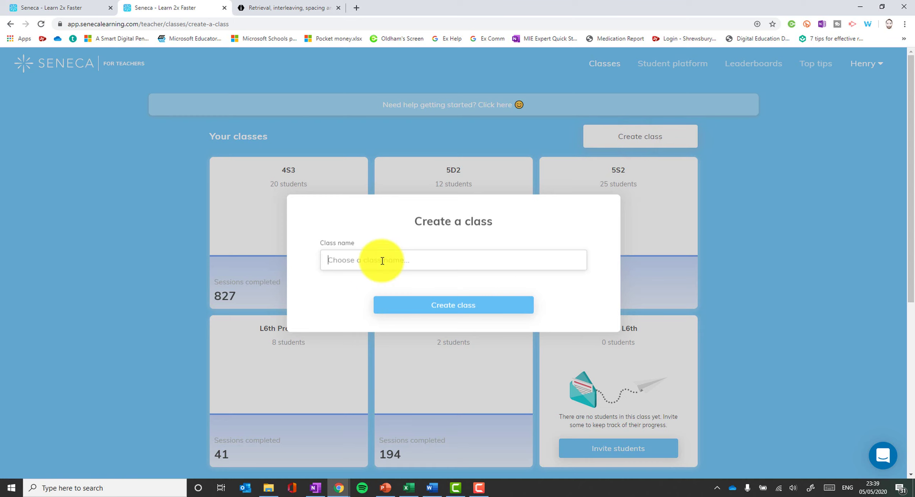
text(Year 10 Biology)
click(450, 304)
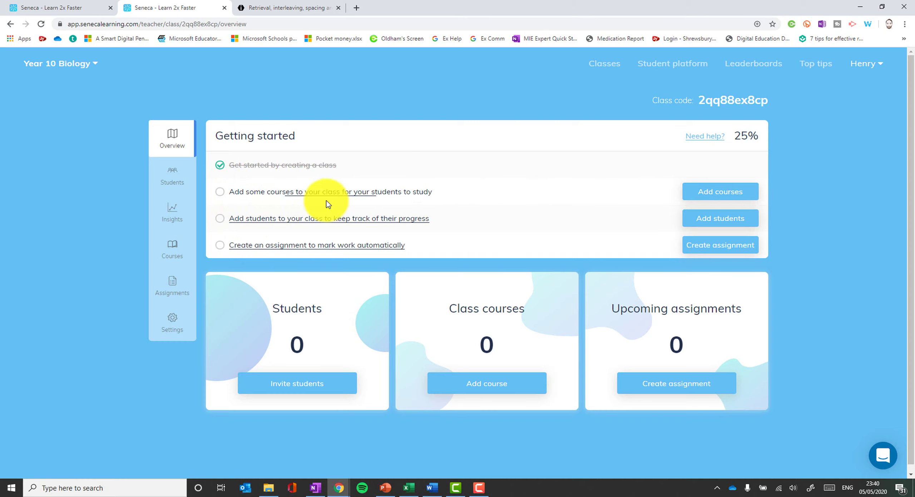
Filter the free courses to Edexcel GCSE and add Biology Higher and Biology Foundation - Standardised Assessments to the Year 10 Biology class
click(705, 200)
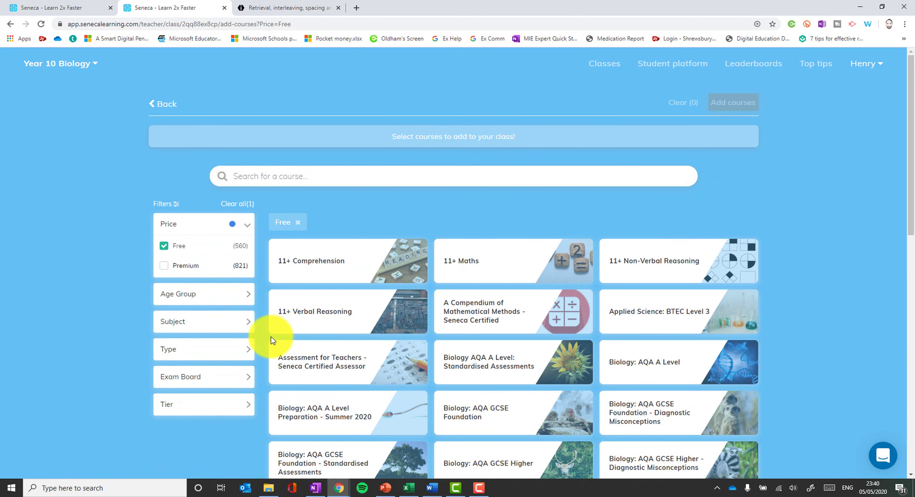
click(204, 376)
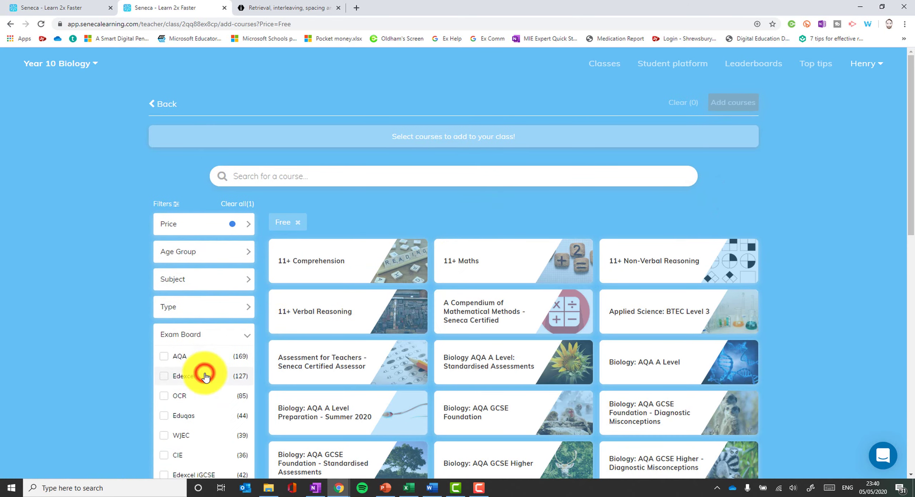
scroll(206, 375, down, 2)
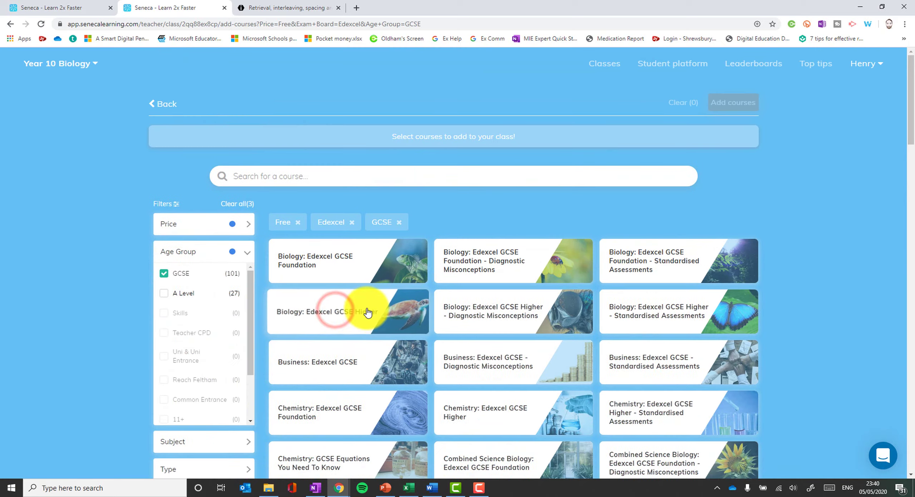
click(368, 310)
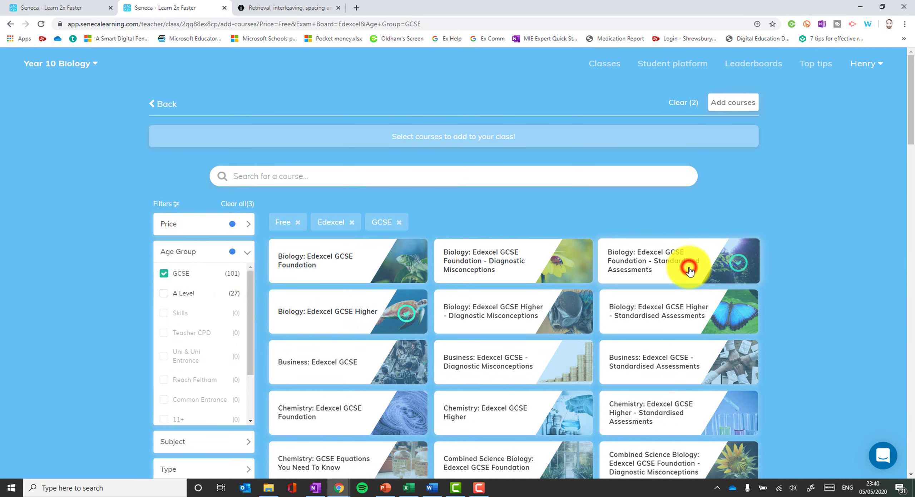
click(750, 103)
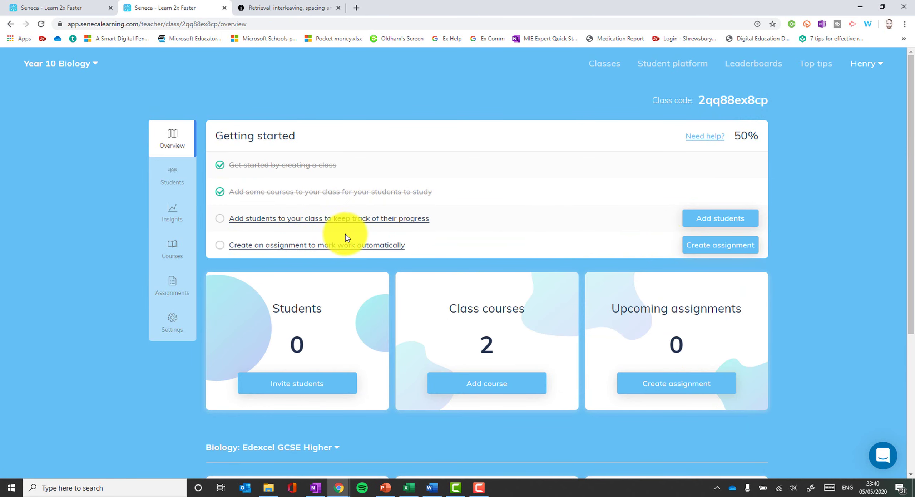
Open the student invitation for the class, copy the join link and copy the class code
click(708, 217)
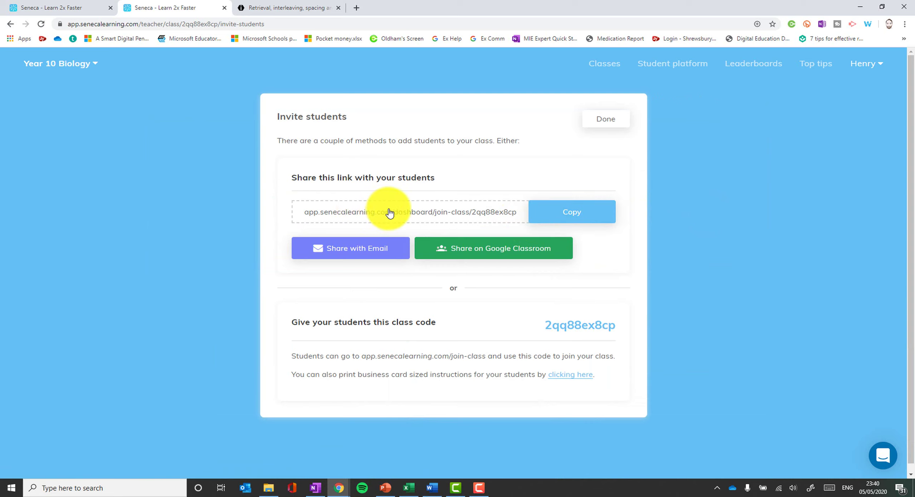
click(549, 213)
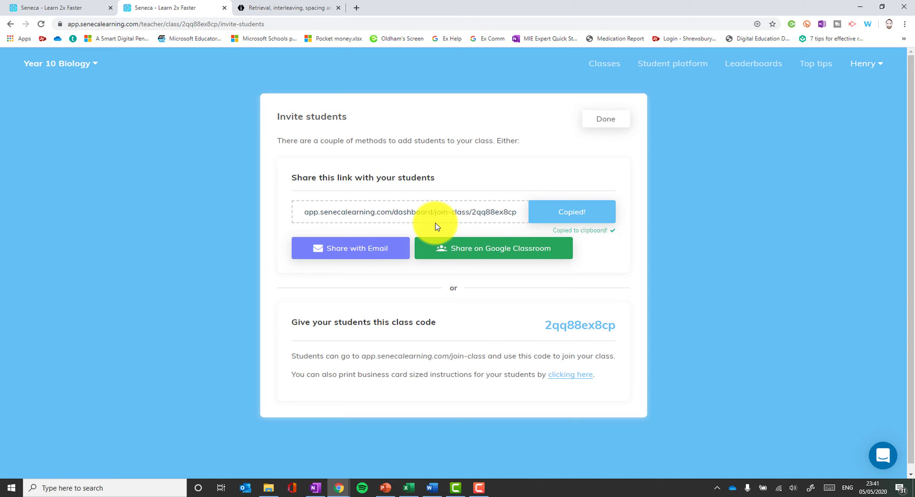
drag(613, 325, 540, 334)
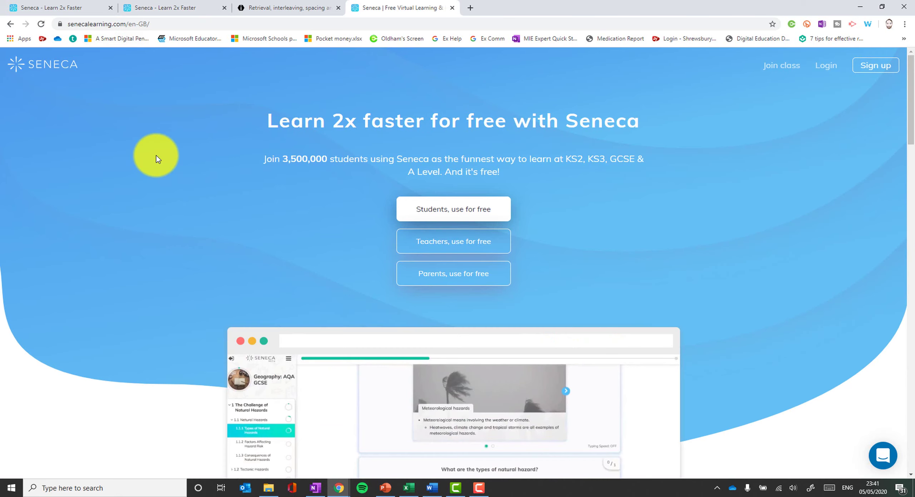
Join the Year 10 Biology class from the Seneca student site with the copied class code and look over its class page
click(781, 66)
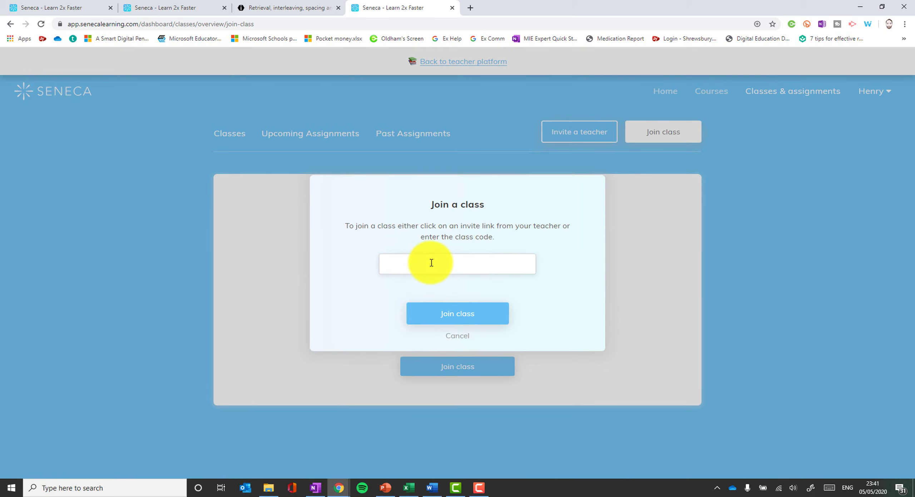
key(ctrl+v)
click(454, 326)
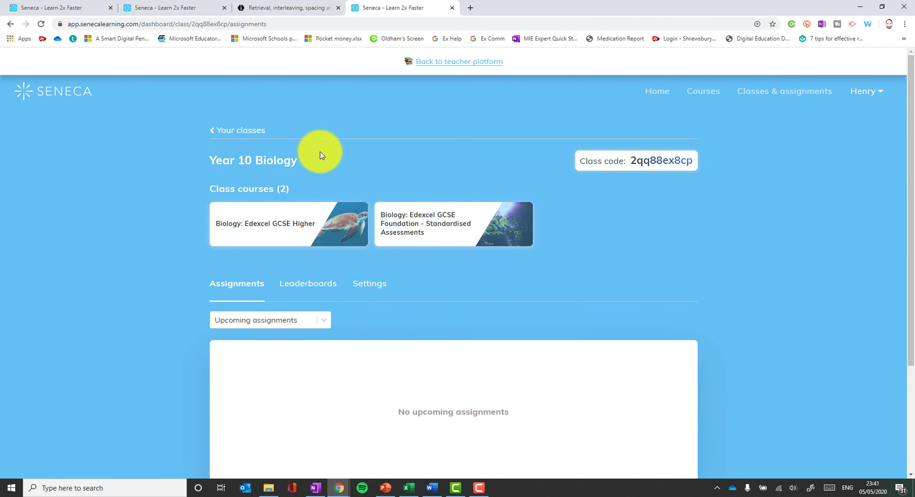
scroll(323, 150, down, 2)
scroll(359, 148, up, 1)
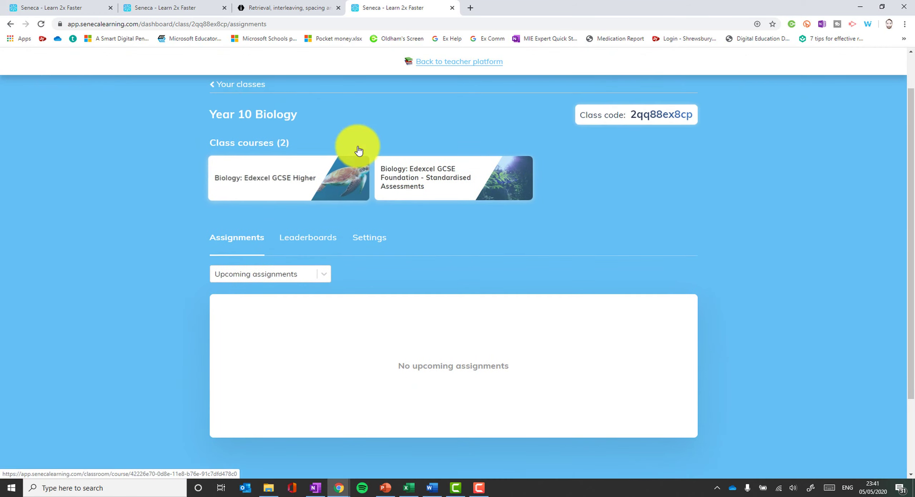
scroll(358, 149, up, 1)
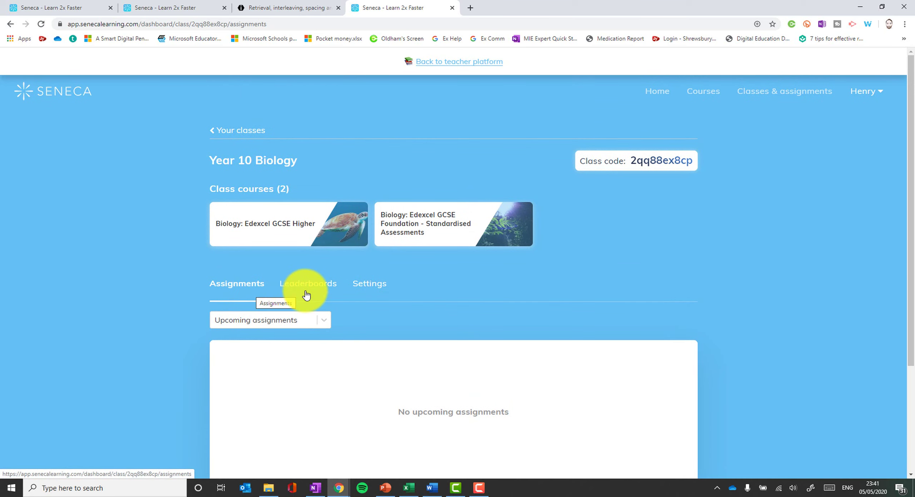
Start a new assignment for Year 10 Biology on the teacher platform with Edexcel GCSE Higher sections 3.1.2 Asexual and 3.1.3 Sexual selected
click(174, 8)
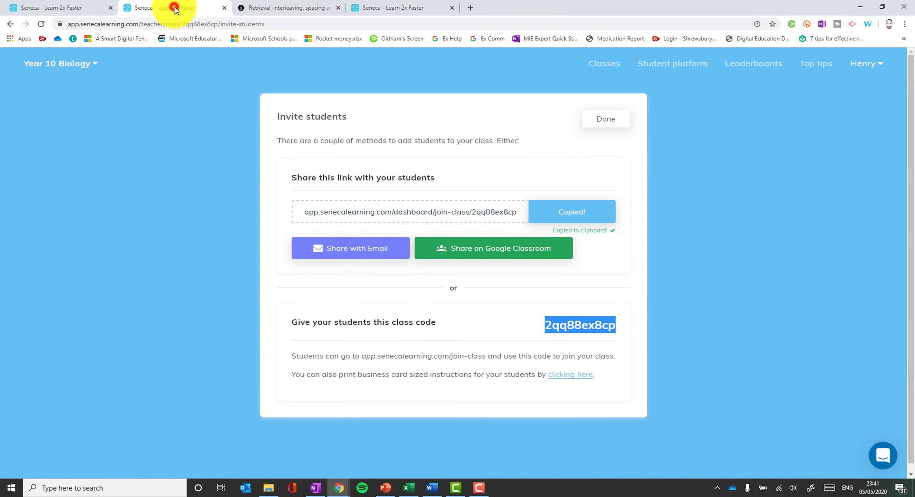
click(10, 24)
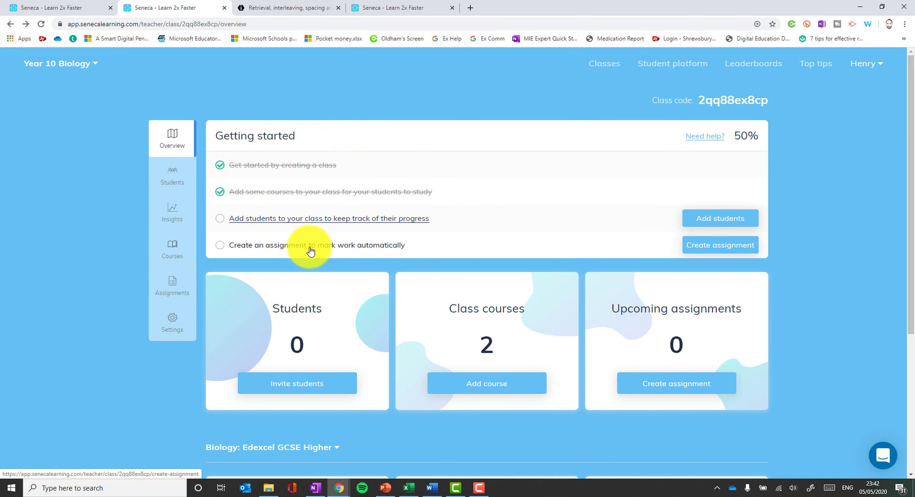
click(703, 242)
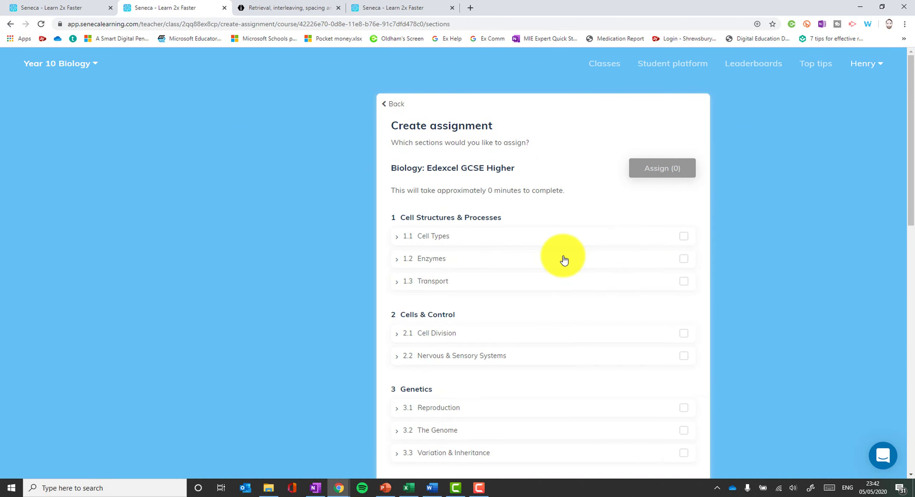
scroll(561, 259, down, 8)
click(304, 133)
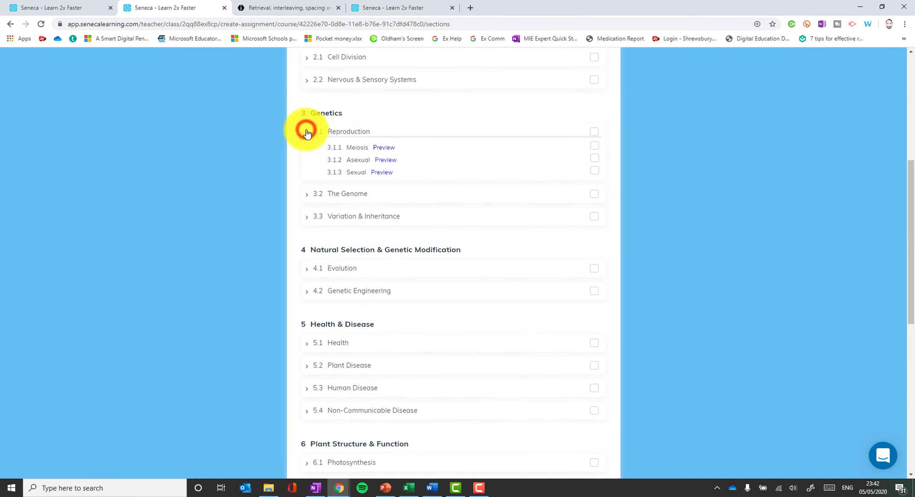
click(595, 133)
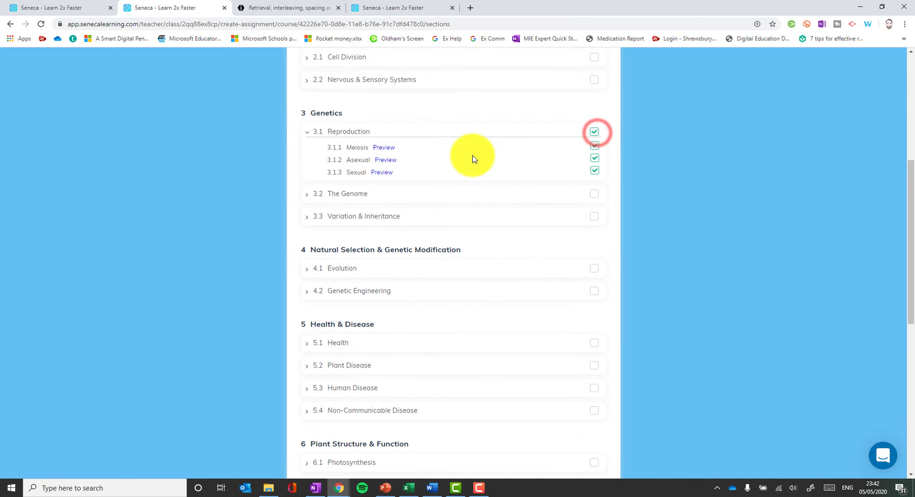
click(594, 133)
click(595, 133)
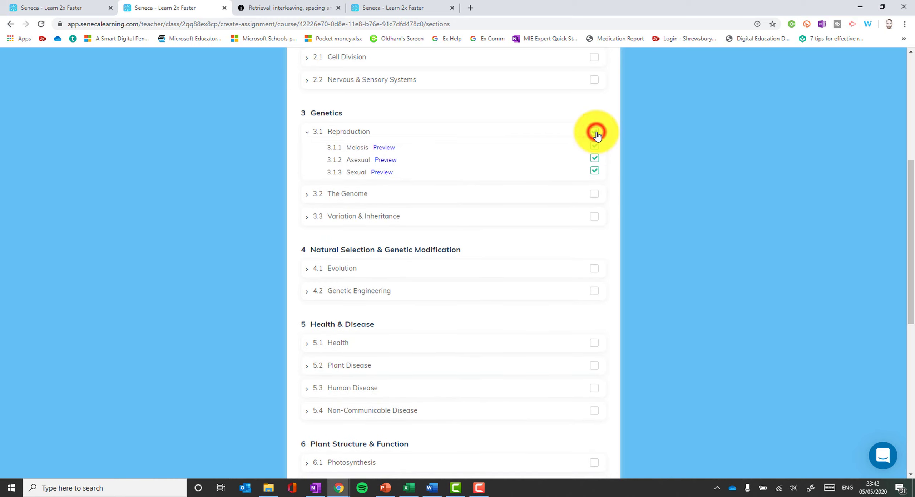
click(595, 146)
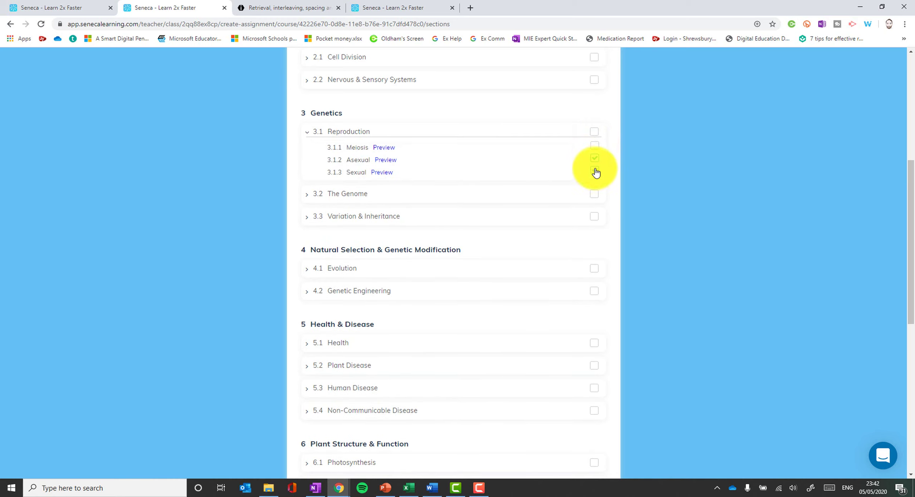
scroll(631, 237, down, 10)
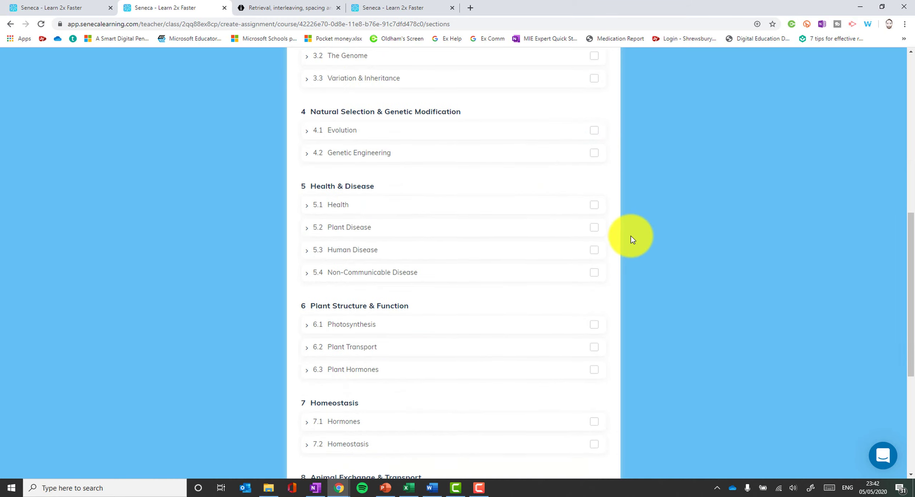
scroll(631, 238, up, 15)
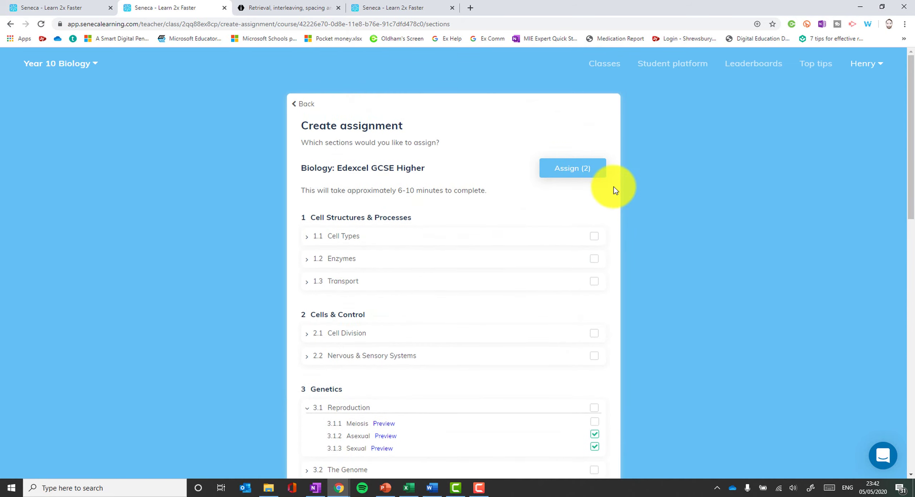
Proceed with the selected sections and name the assignment Homework
click(592, 173)
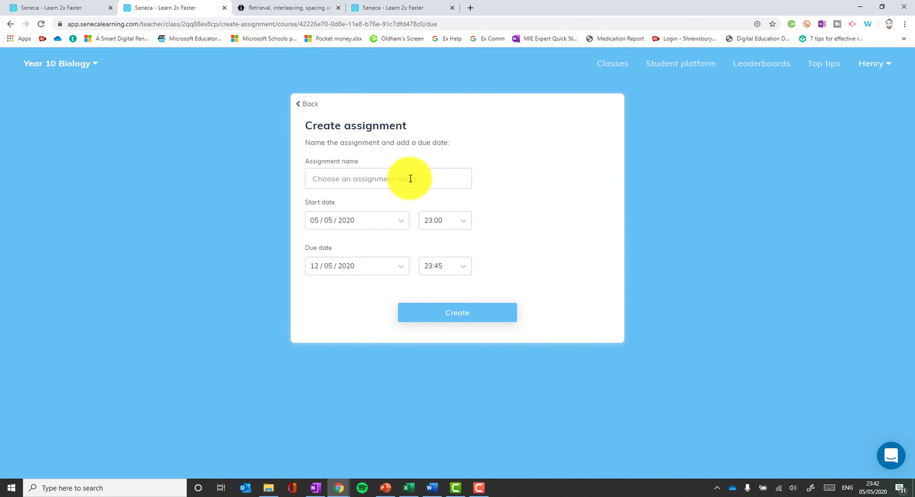
click(375, 177)
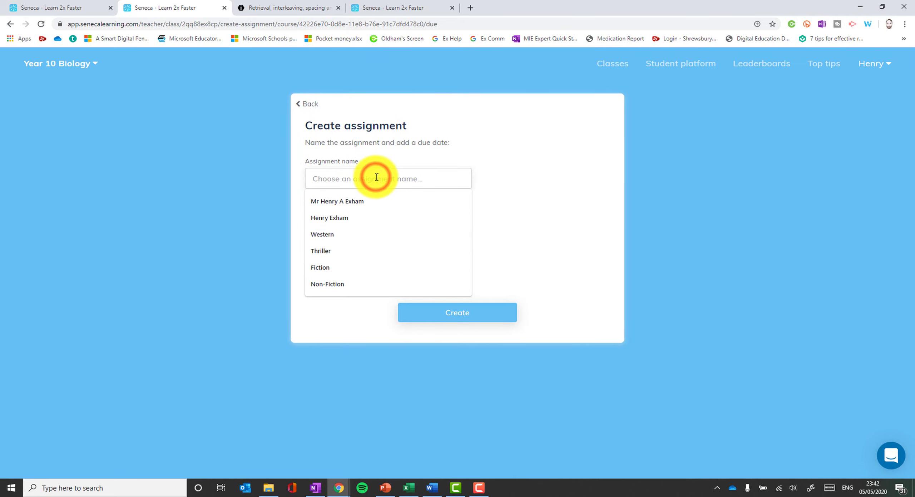
text(Homework)
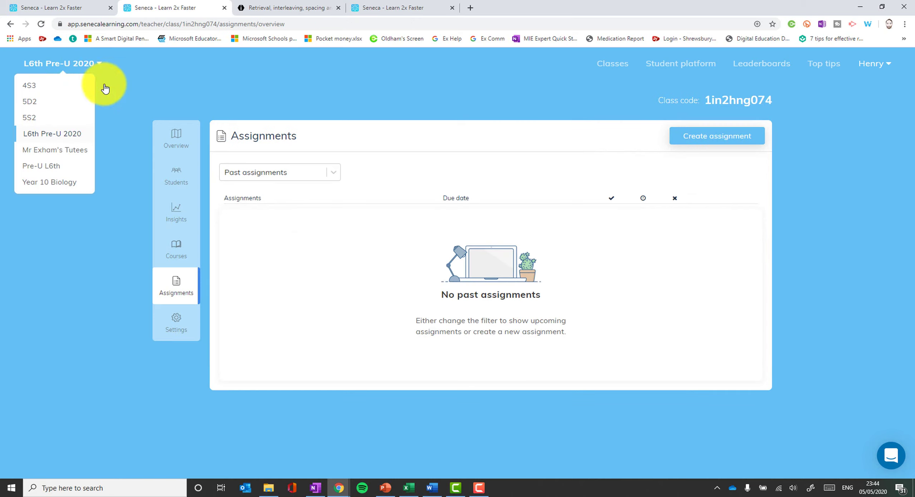
Switch to the L6th Pre-U 2020 class and look through the Biology: CIE A Level sections available for generating insights
click(86, 62)
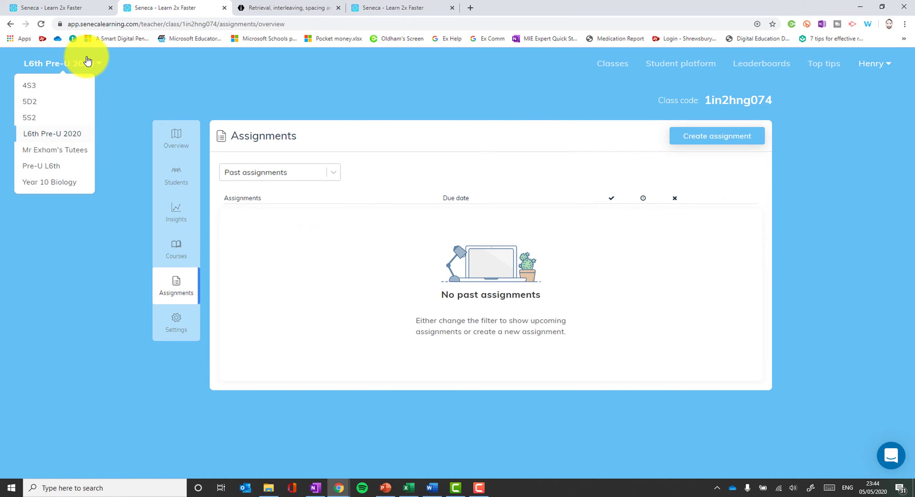
click(73, 133)
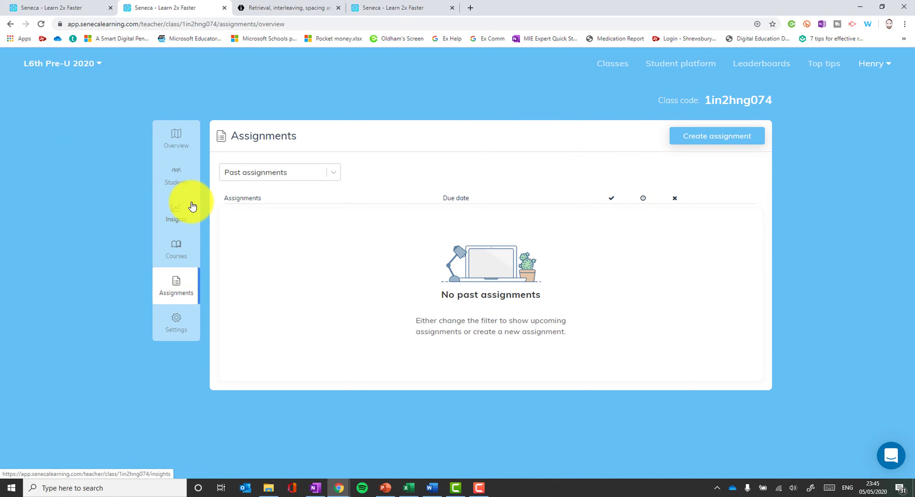
click(175, 218)
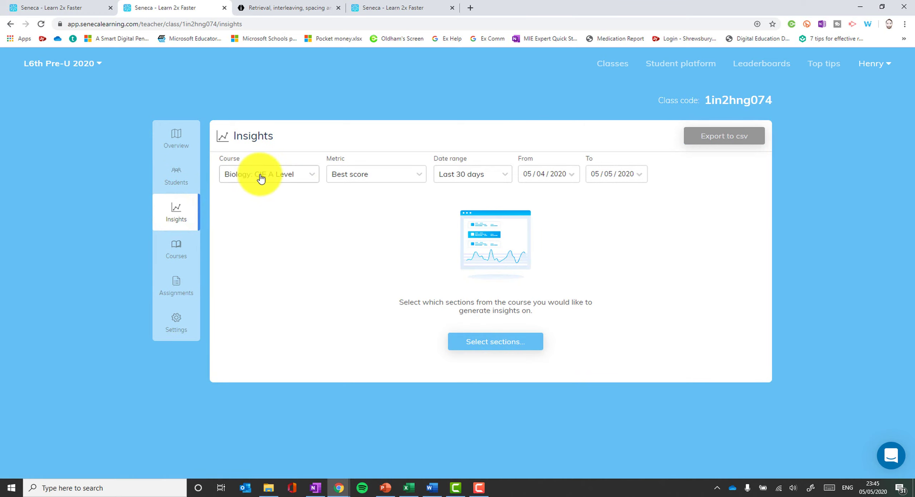
click(495, 339)
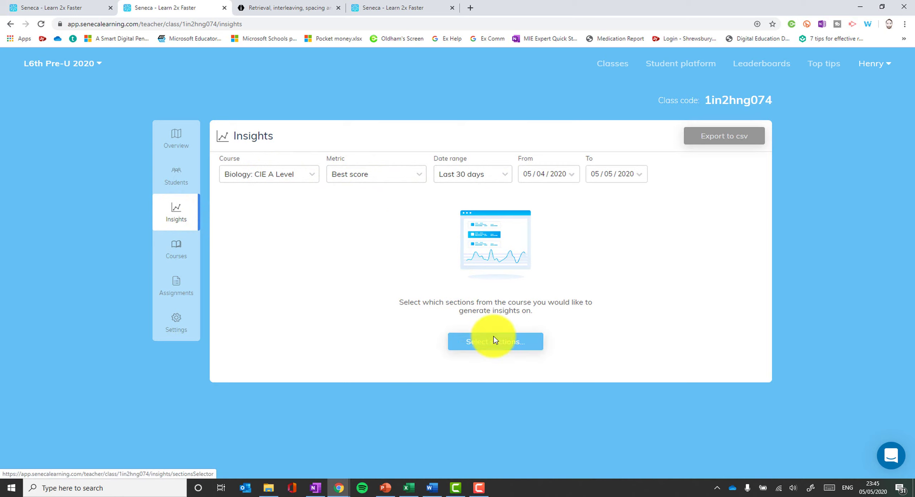
scroll(398, 259, down, 5)
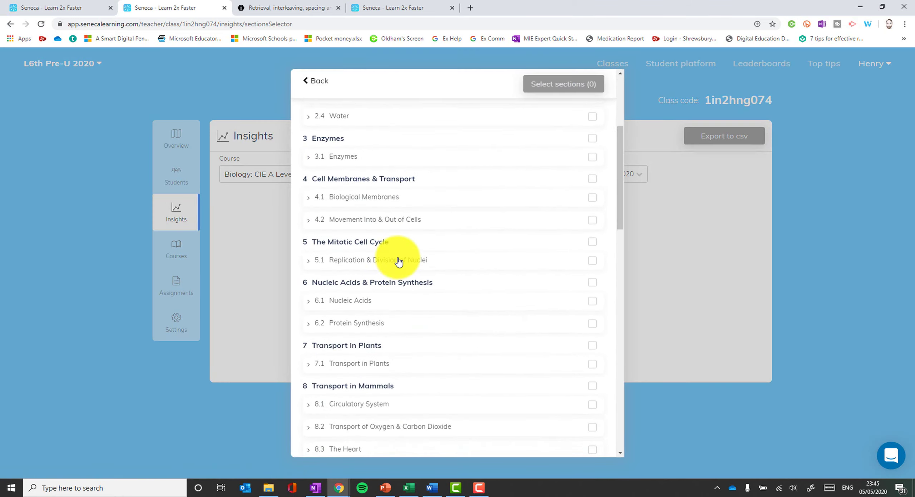
scroll(398, 257, down, 3)
click(169, 230)
click(171, 233)
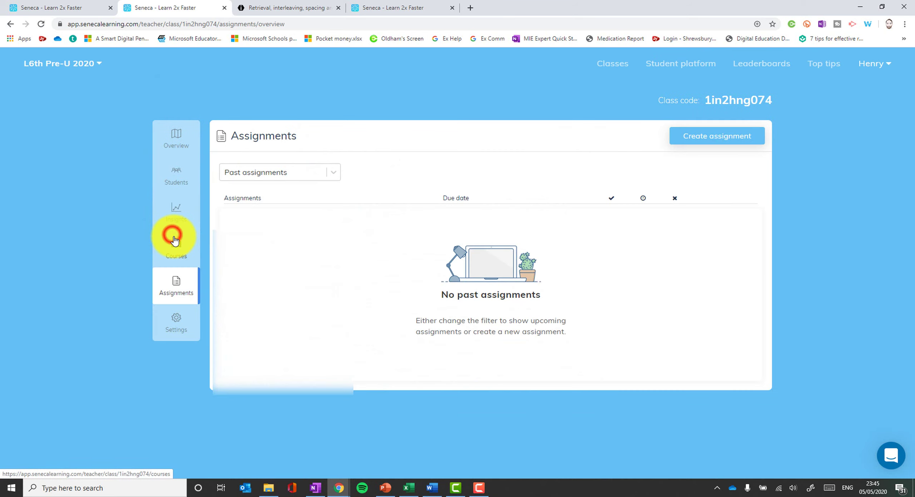
Show the class's upcoming and past assignments, and examine the student scores for Enzymes Recap
click(329, 175)
click(268, 193)
click(324, 177)
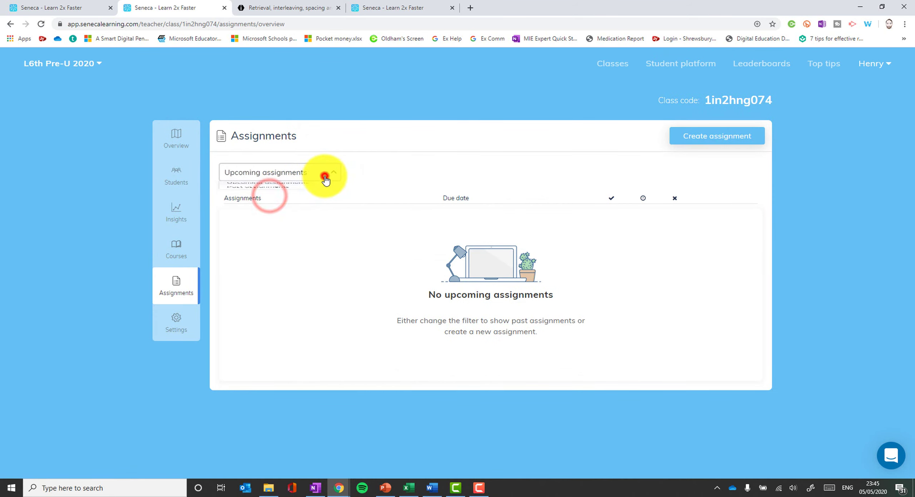
click(283, 204)
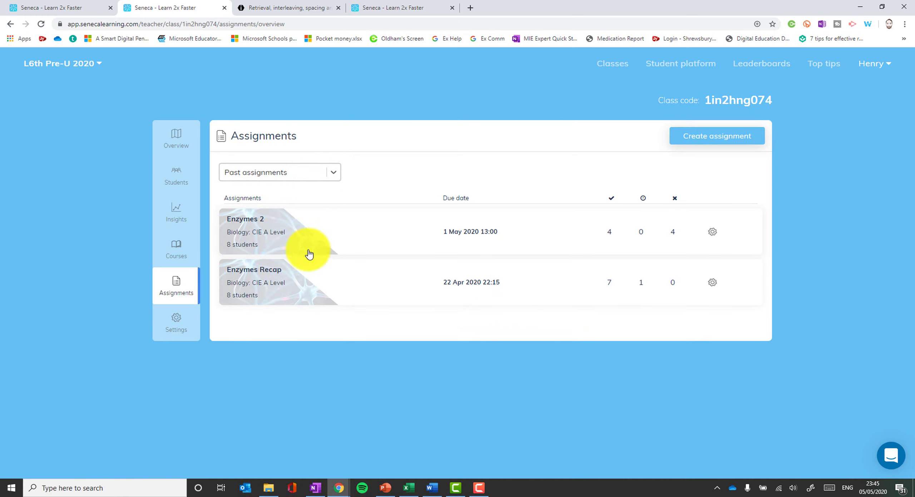
click(307, 281)
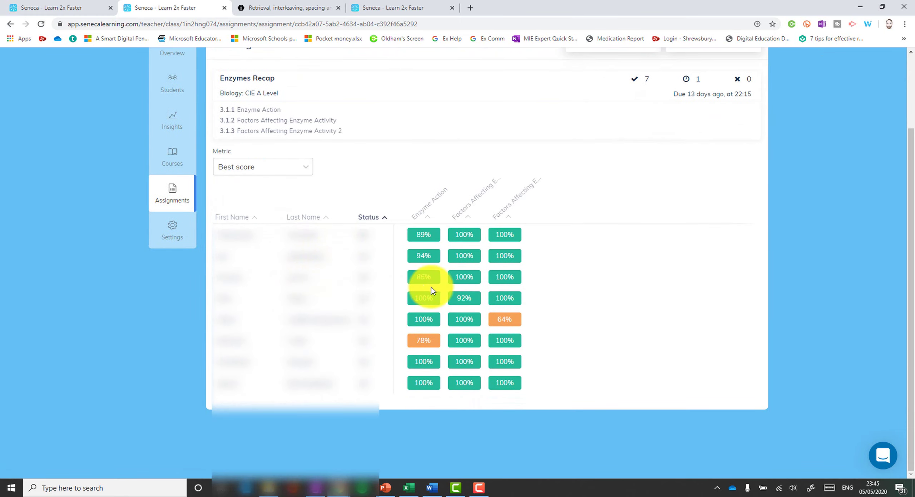
scroll(486, 268, up, 3)
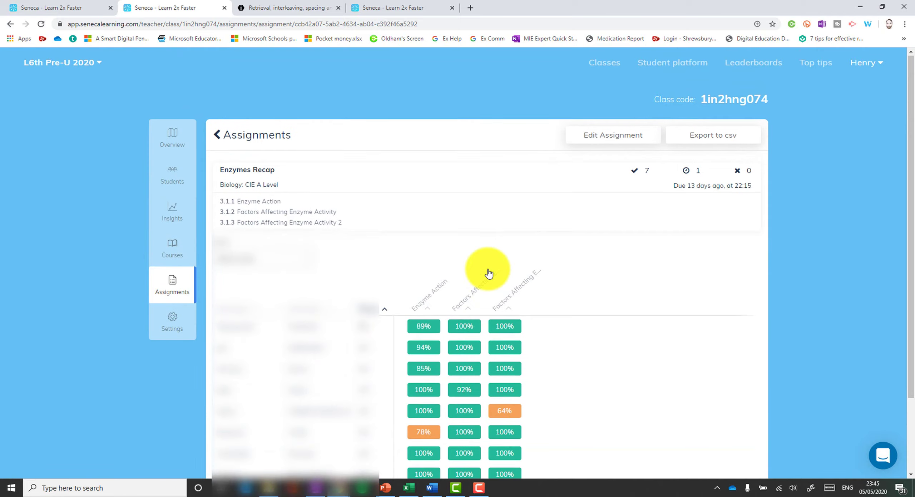
scroll(489, 273, down, 3)
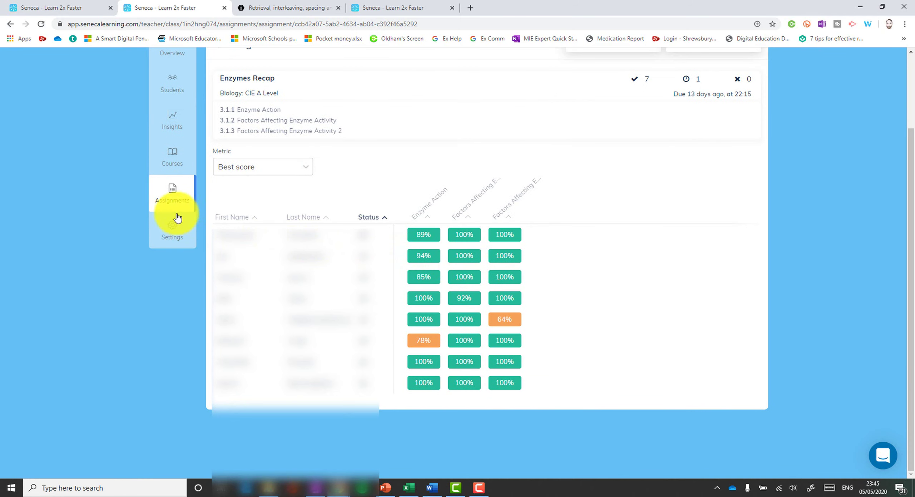
click(175, 159)
click(169, 153)
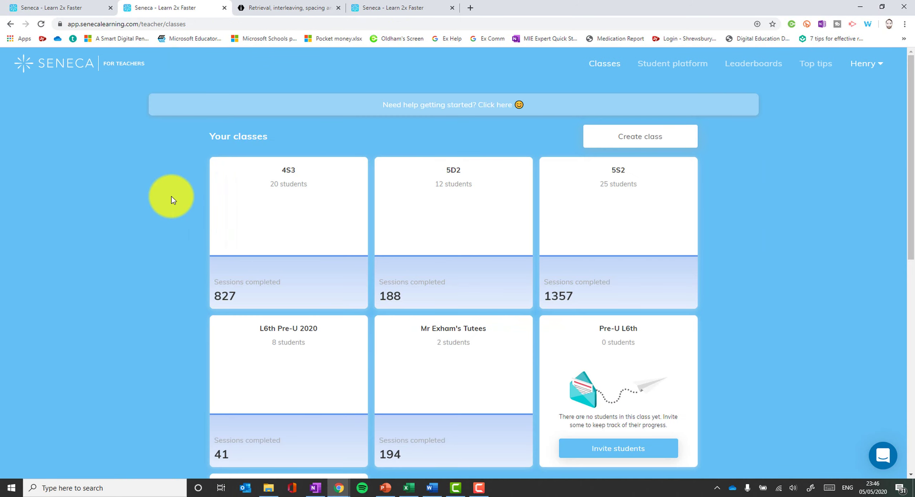